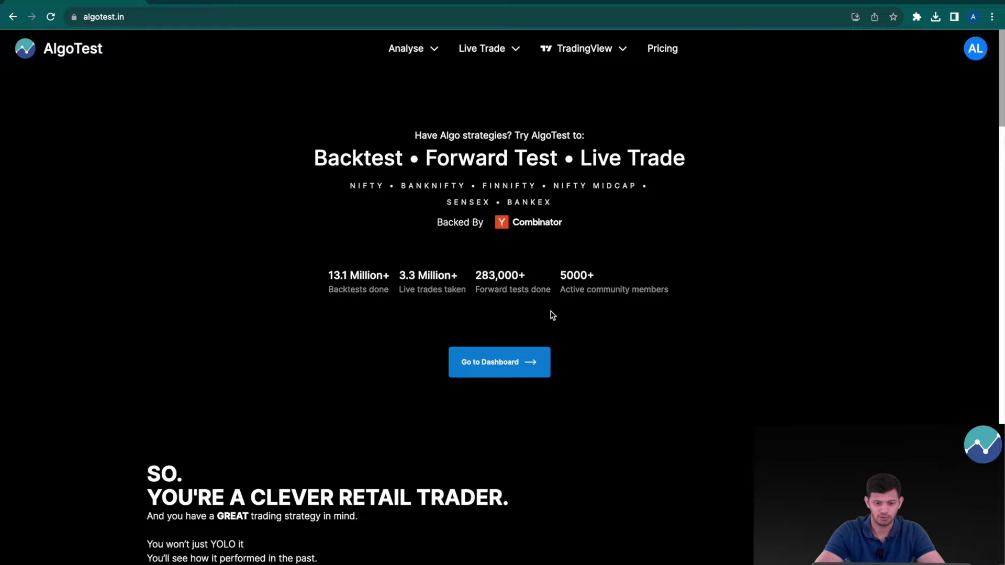
Step: Go to the AlgoTest dashboard, dismiss the TradingView signals popup, and open the options Simulator
click(495, 363)
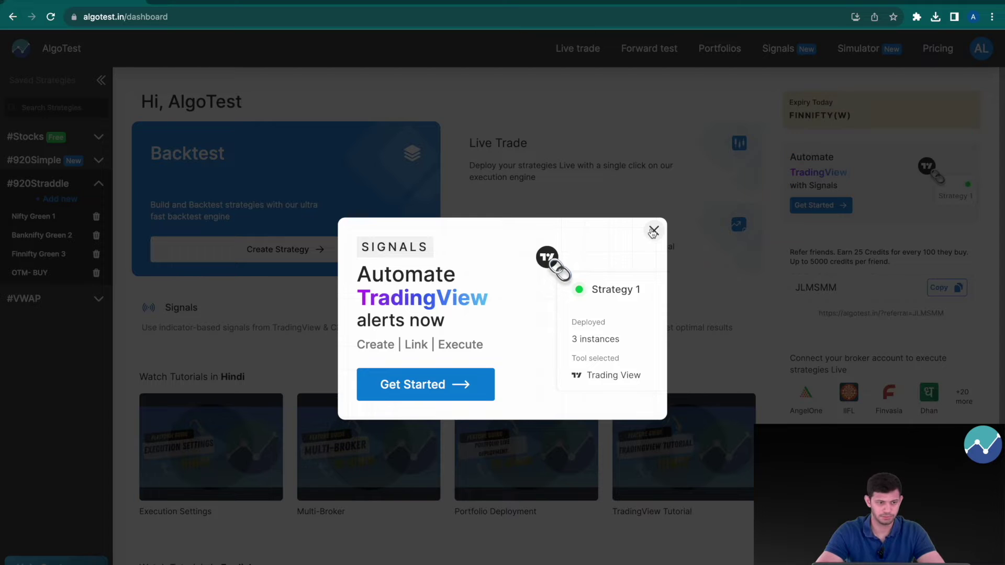
click(653, 231)
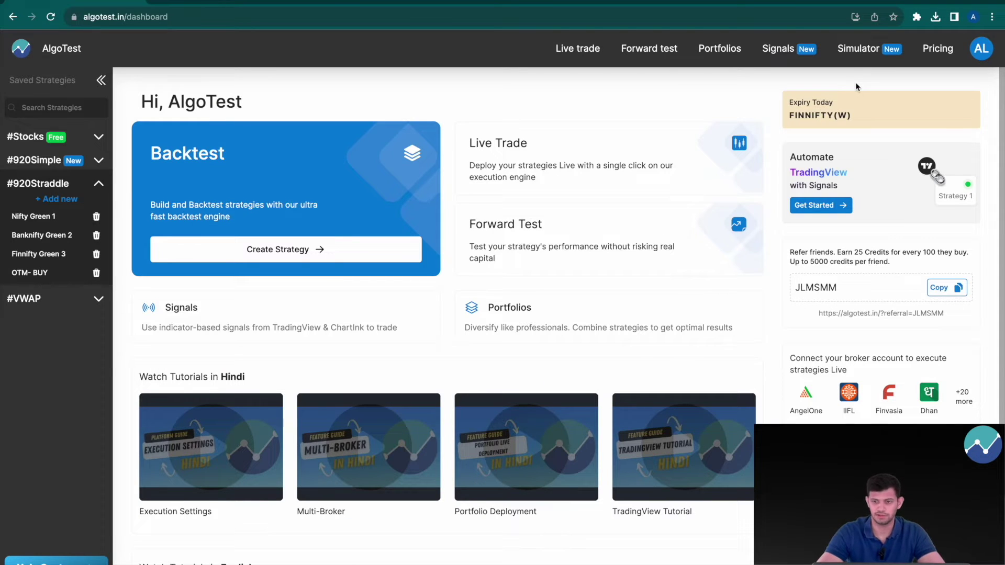
click(871, 55)
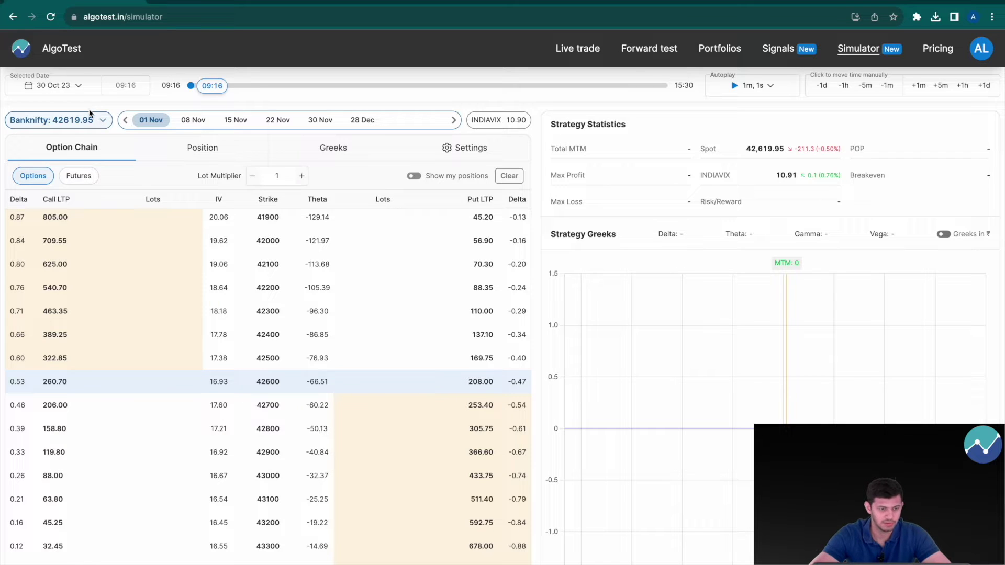
Step: Keep Banknifty as the index and set the simulation date to 10 Aug 2023
click(93, 129)
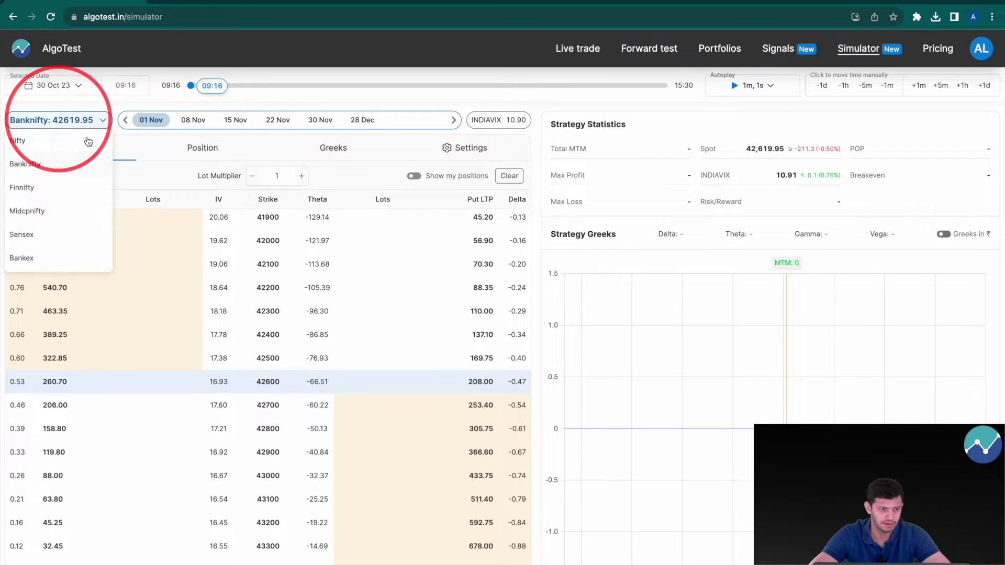
click(66, 166)
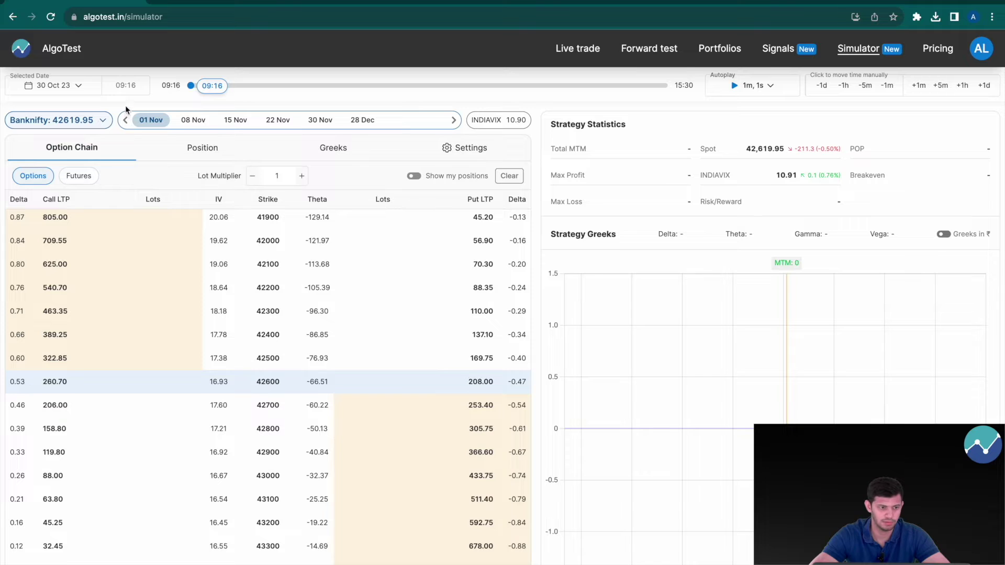
click(81, 86)
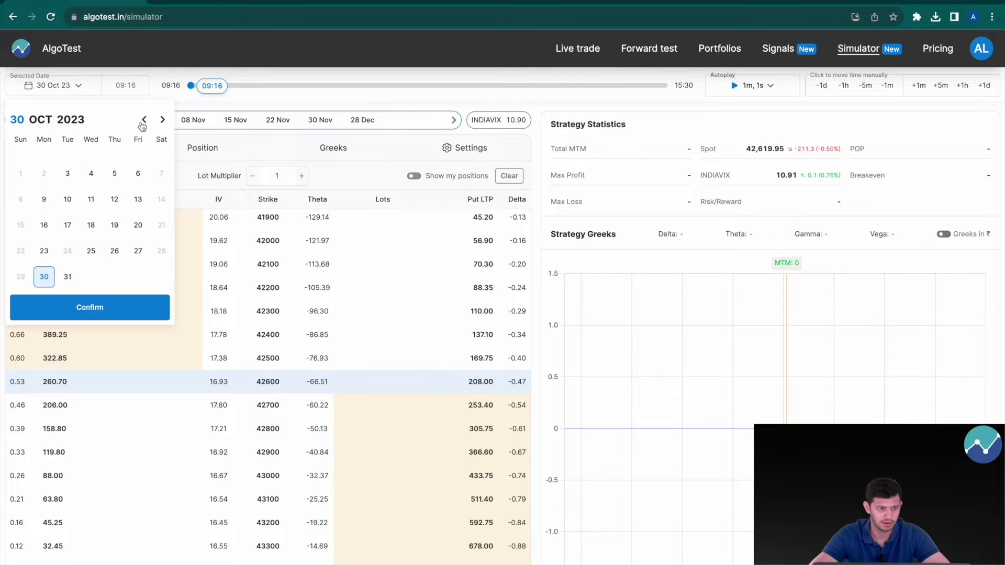
click(142, 122)
click(143, 121)
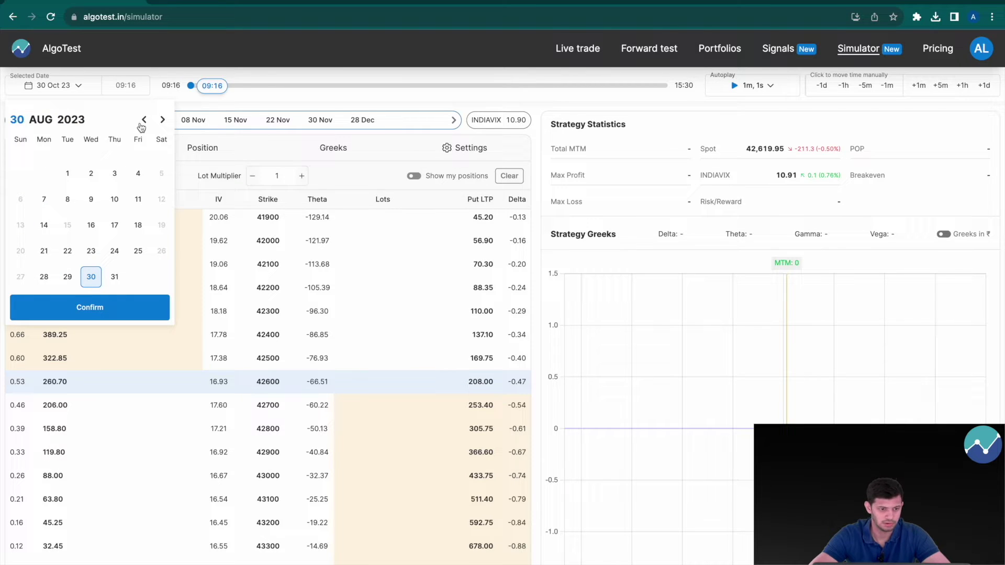
click(114, 200)
click(131, 303)
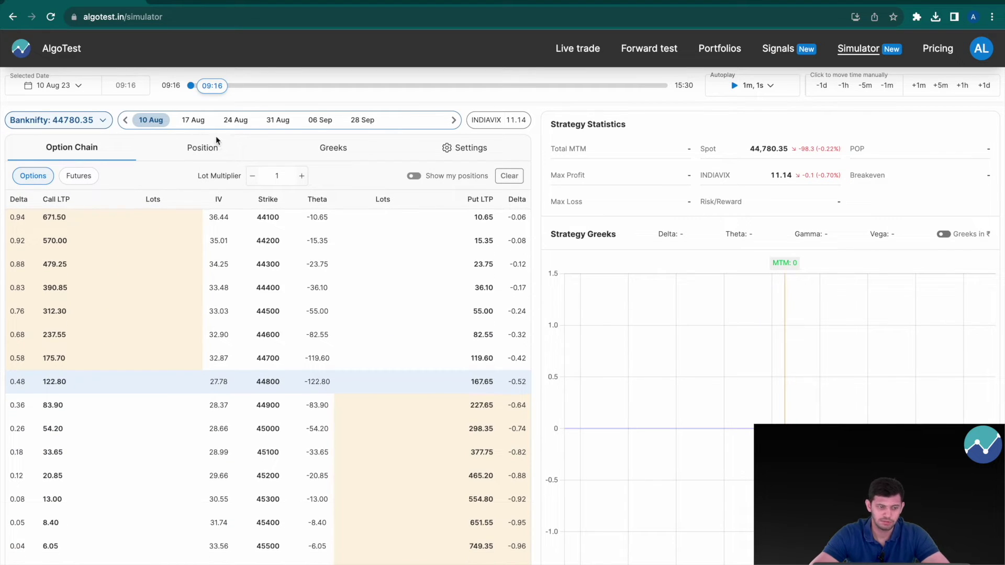
click(79, 87)
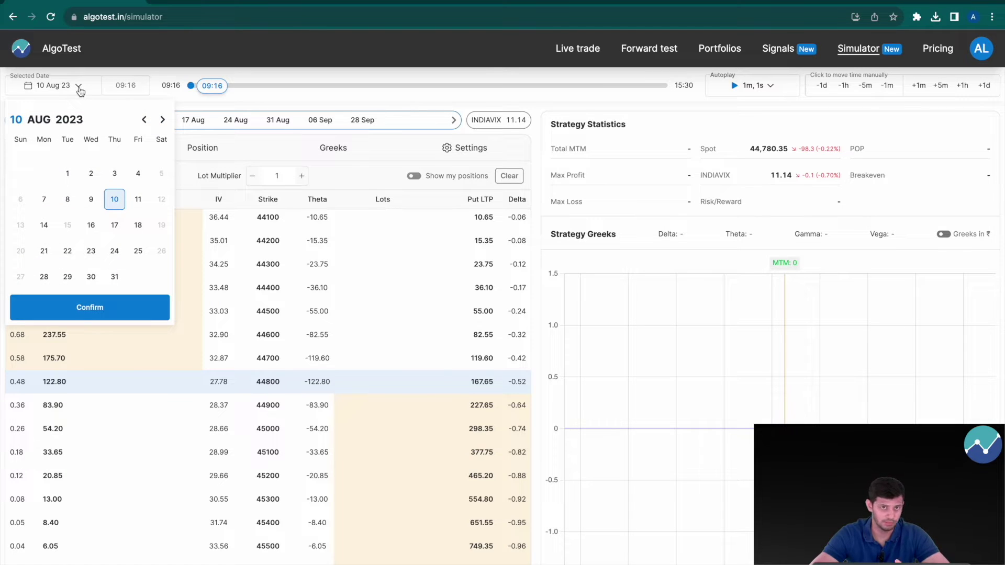
click(89, 308)
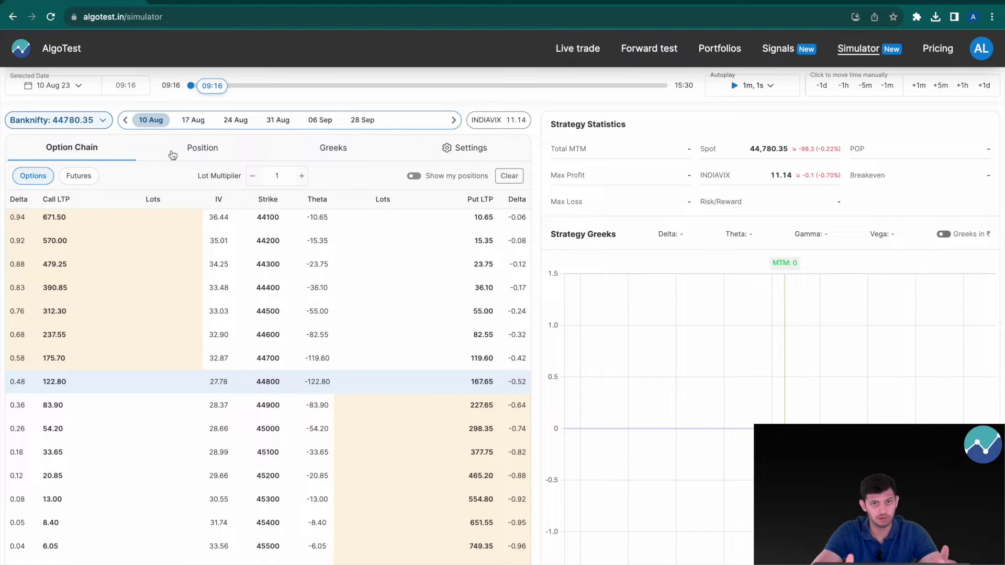
mouse_move(196, 313)
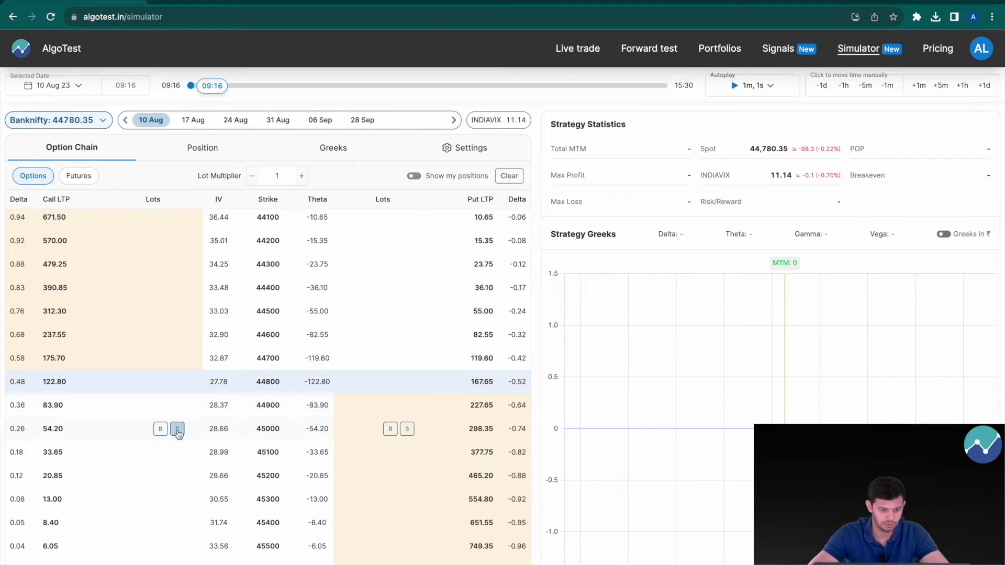
Step: Sell the 45000 call and 44600 put, and buy the 45300 call and 44300 put
click(177, 429)
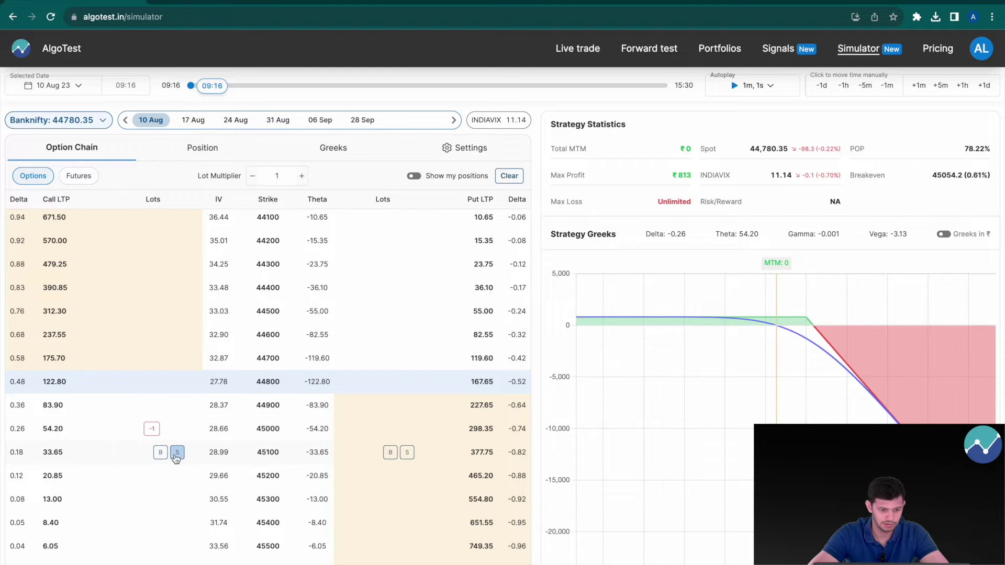
click(161, 499)
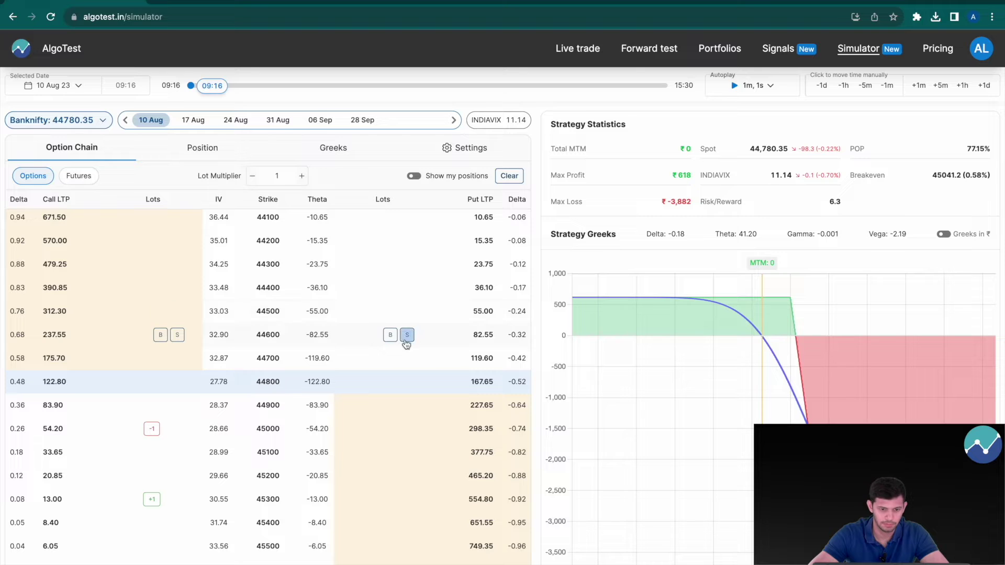
click(408, 335)
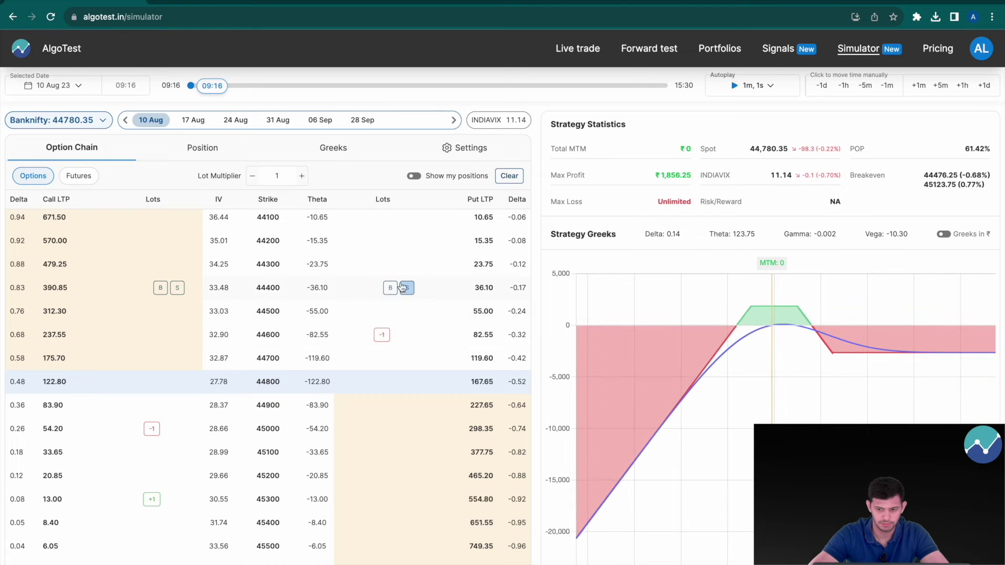
click(389, 264)
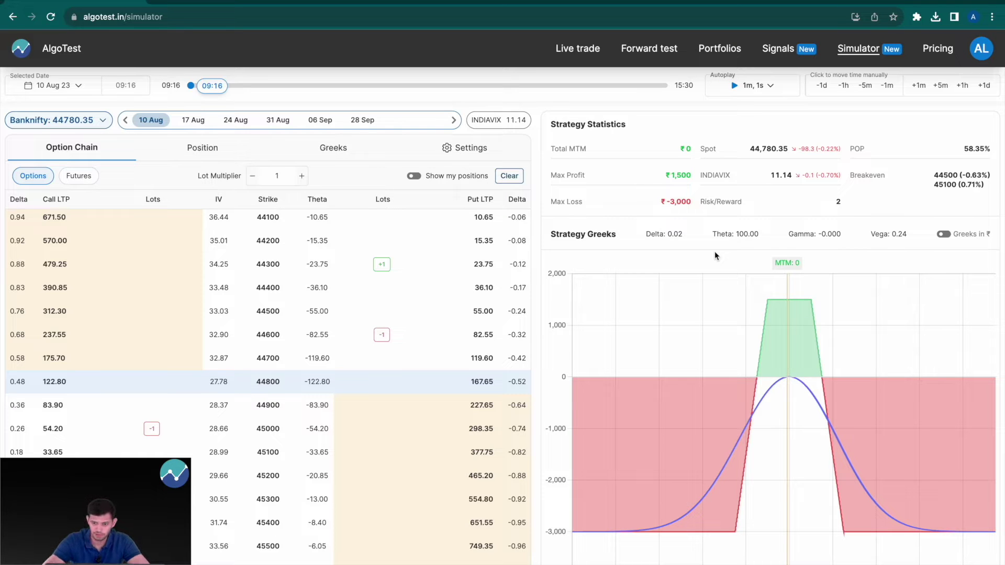
mouse_move(783, 345)
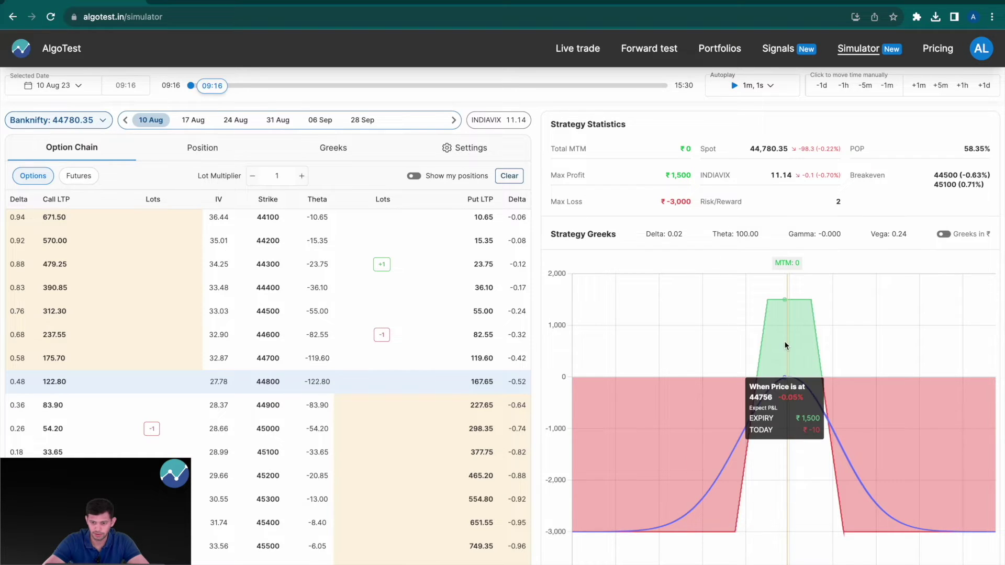
scroll(784, 341, up, 2)
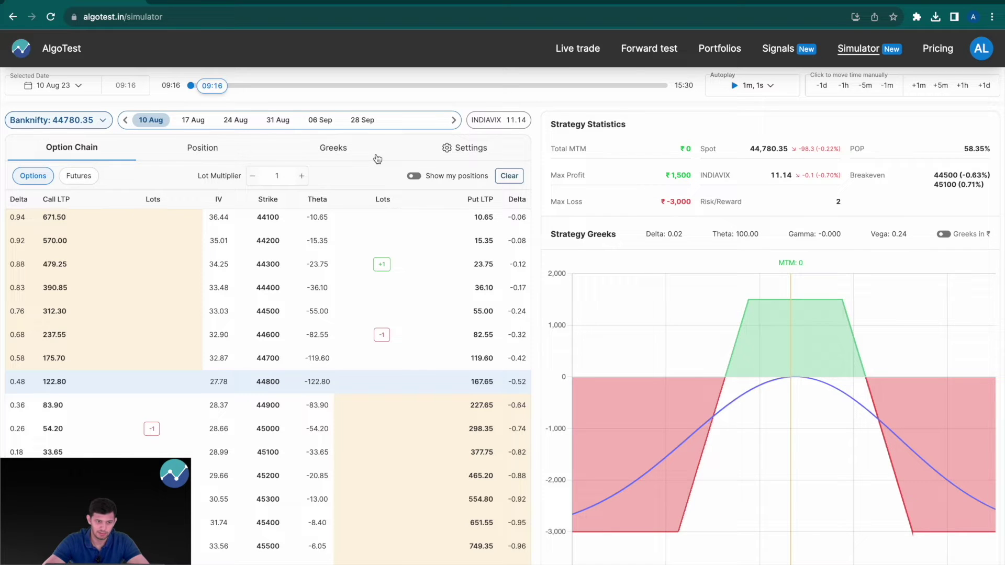
click(209, 96)
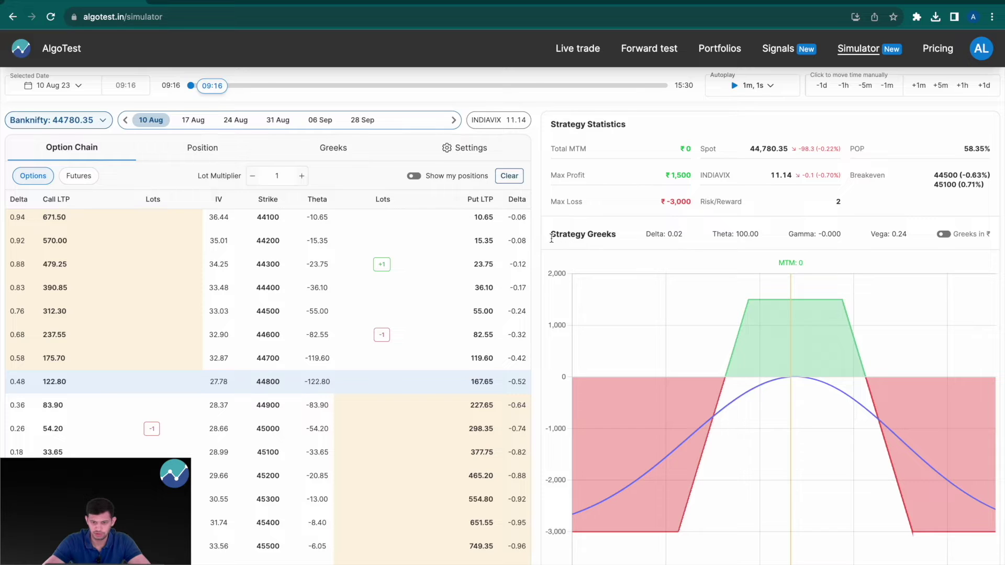
drag(551, 238, 919, 257)
click(899, 242)
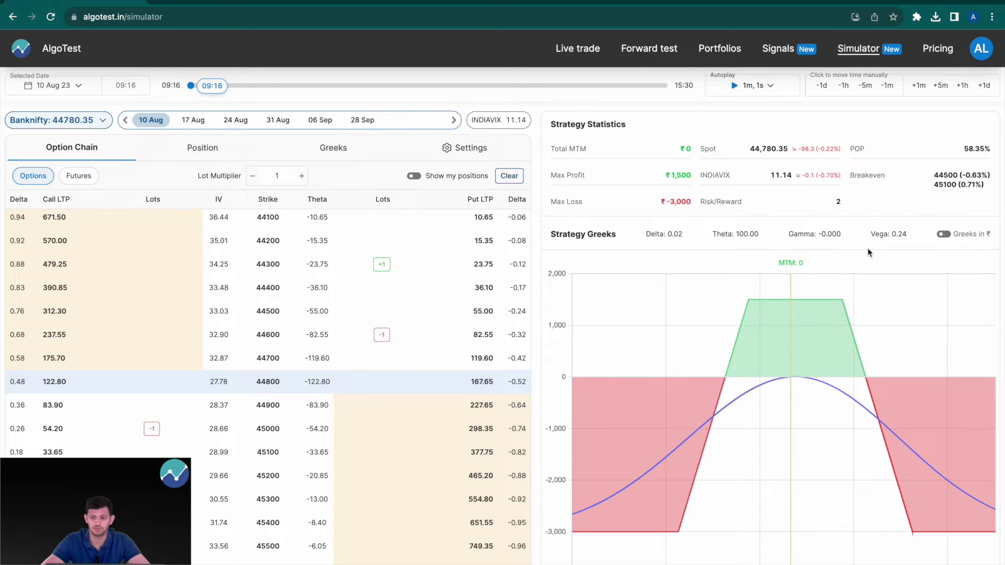
click(944, 235)
click(943, 235)
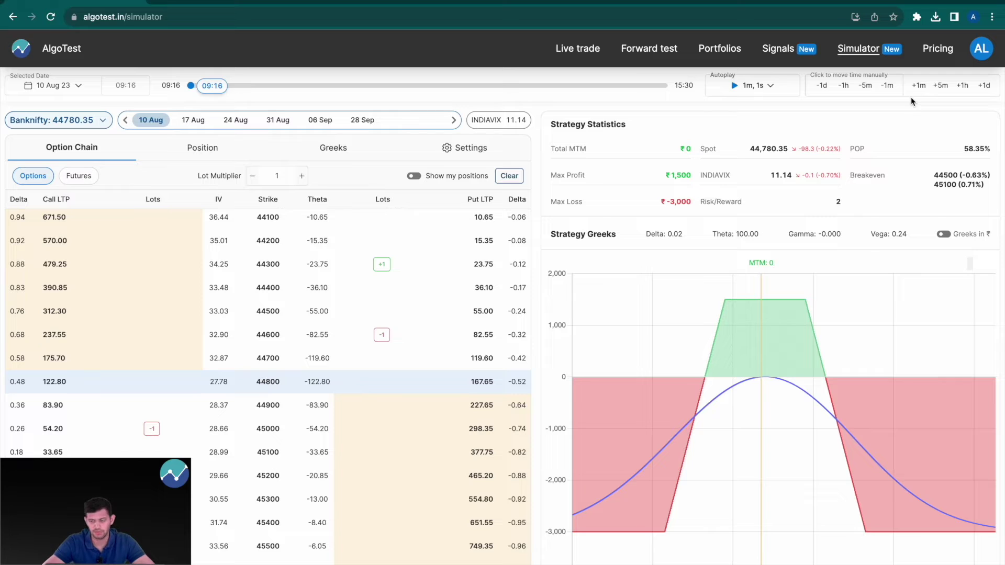
Step: Advance the simulation from 09:16 to 10:38 using three +5m, two +1m and one +1h steps
click(941, 87)
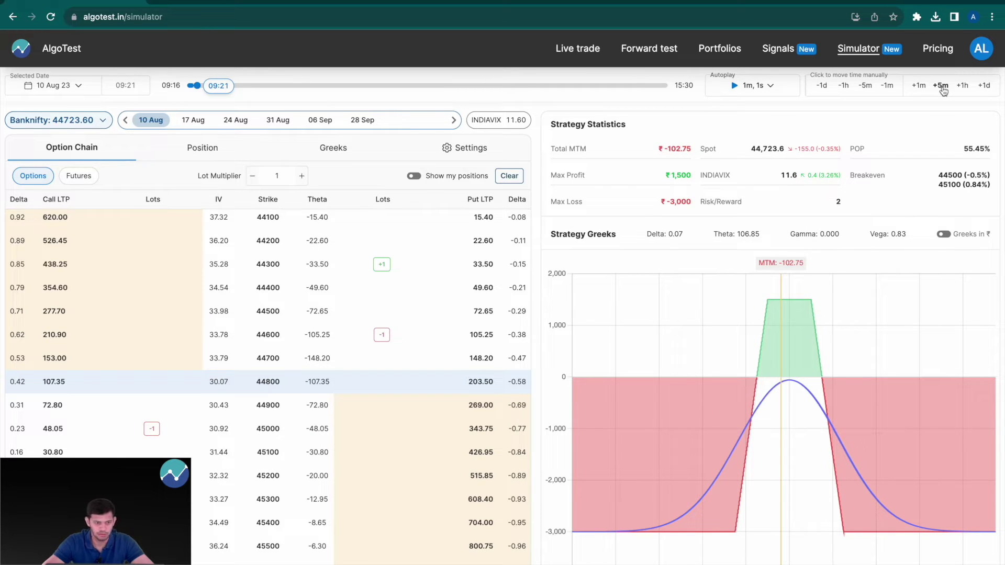
click(941, 87)
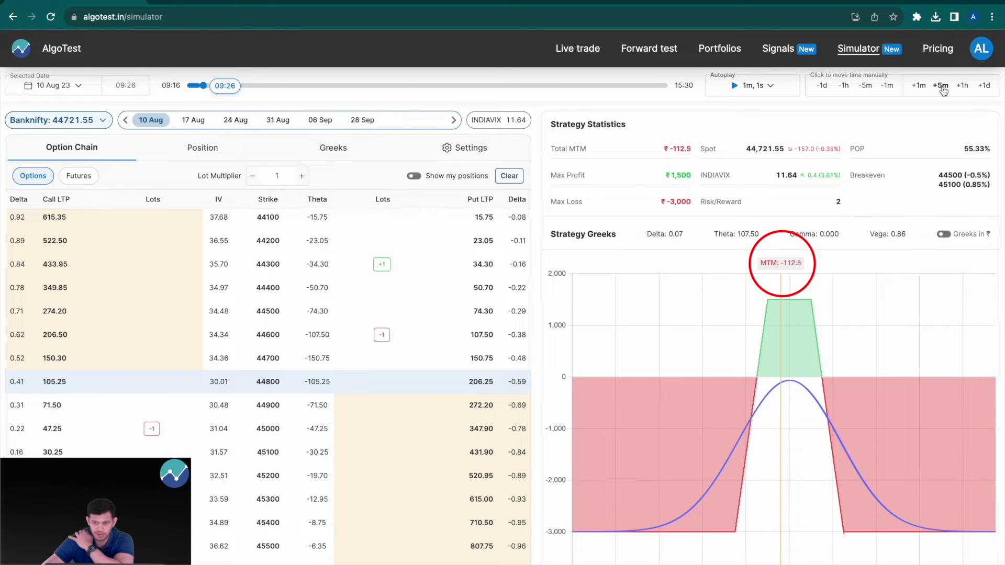
click(941, 87)
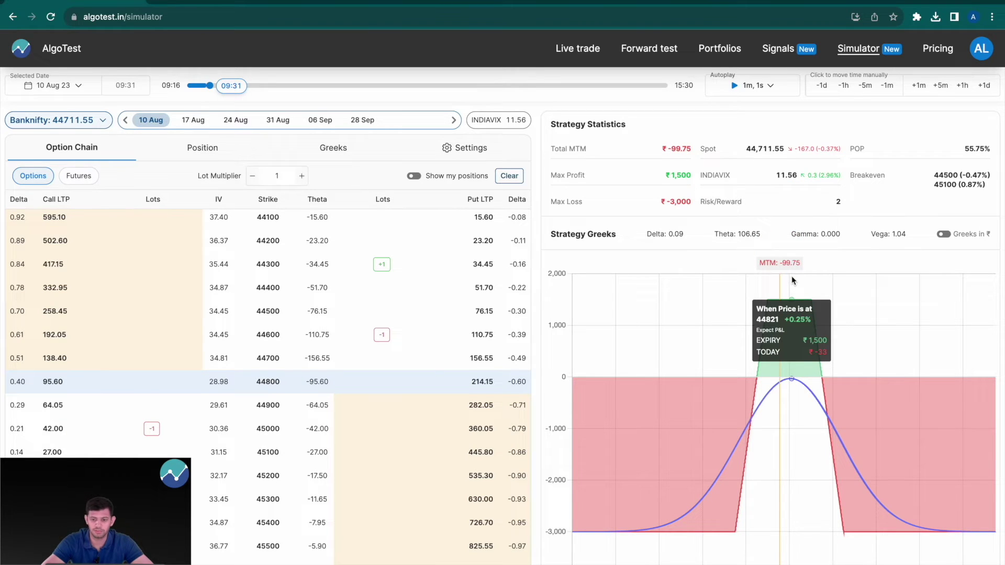
click(918, 85)
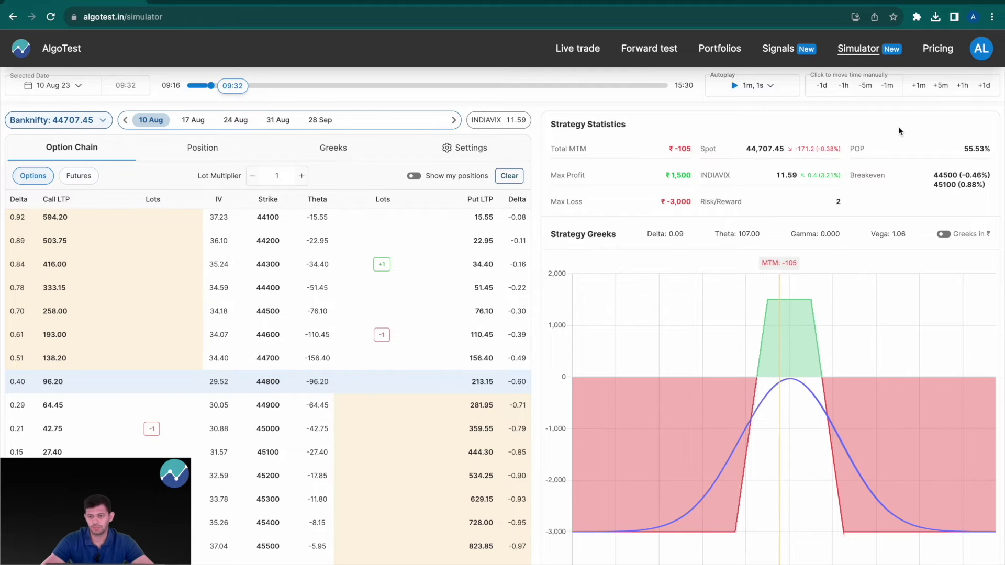
click(919, 86)
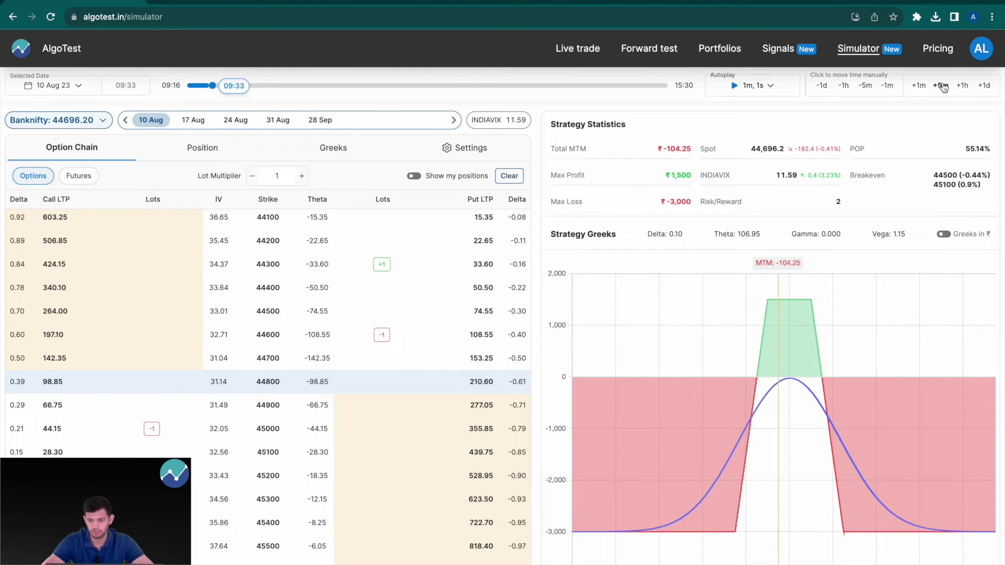
click(961, 86)
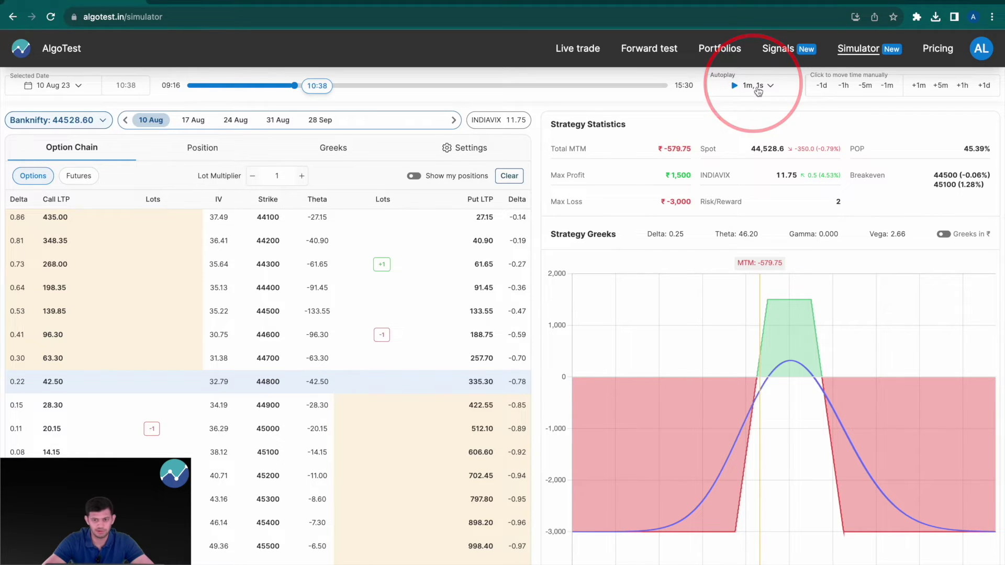
click(721, 82)
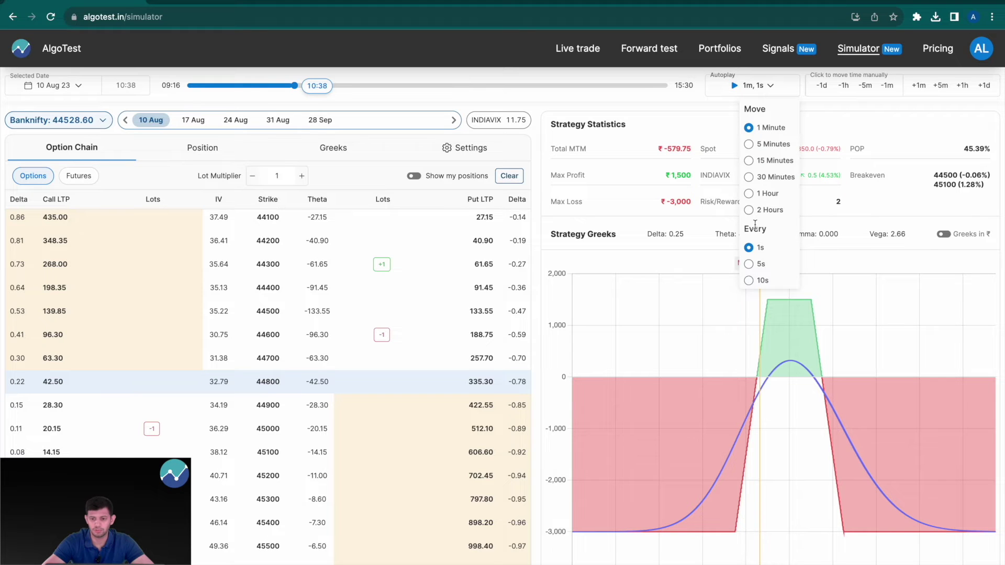
Step: Set the Autoplay options to Move: 1 Minute and Every: 1s
click(770, 145)
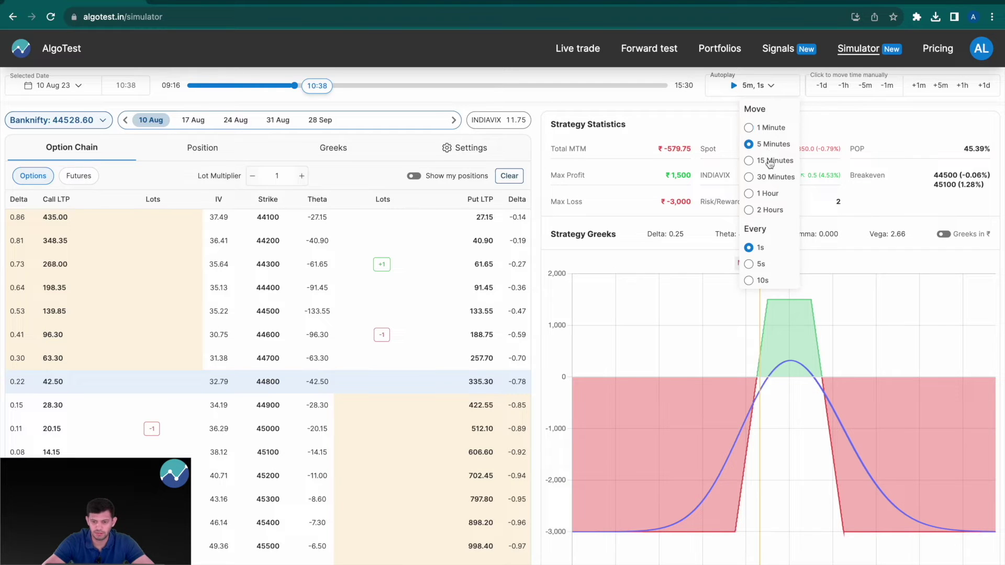
click(749, 265)
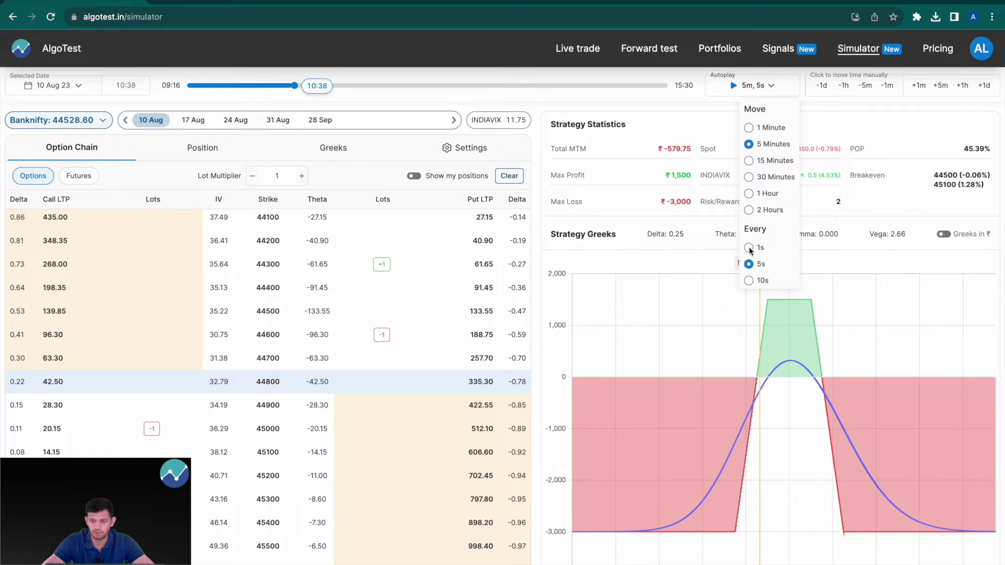
click(761, 132)
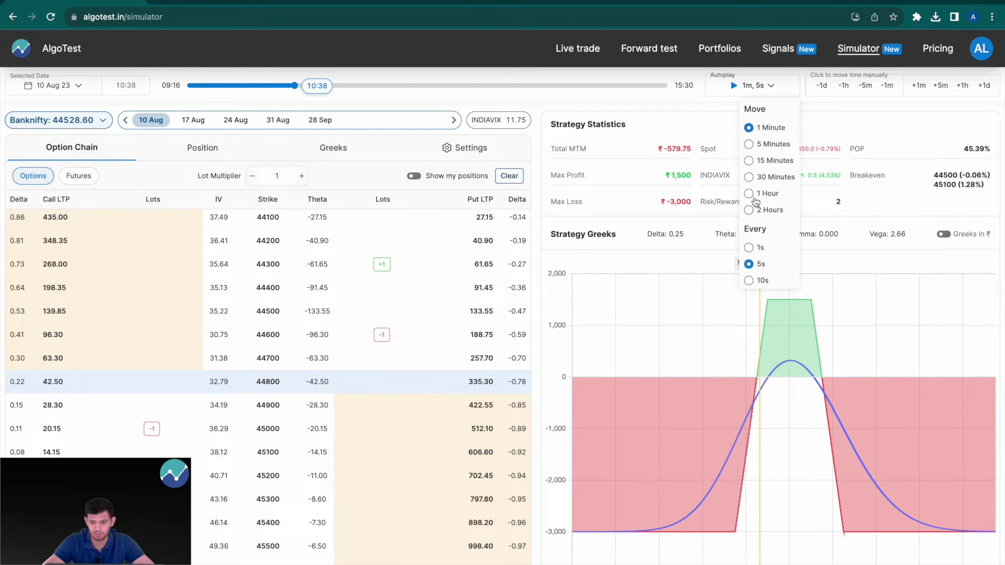
click(749, 249)
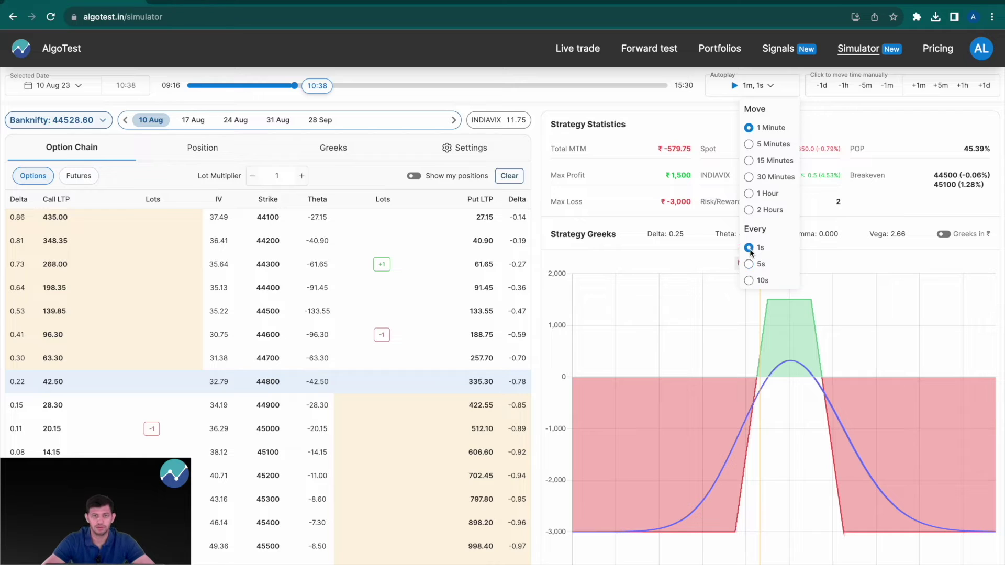
click(727, 109)
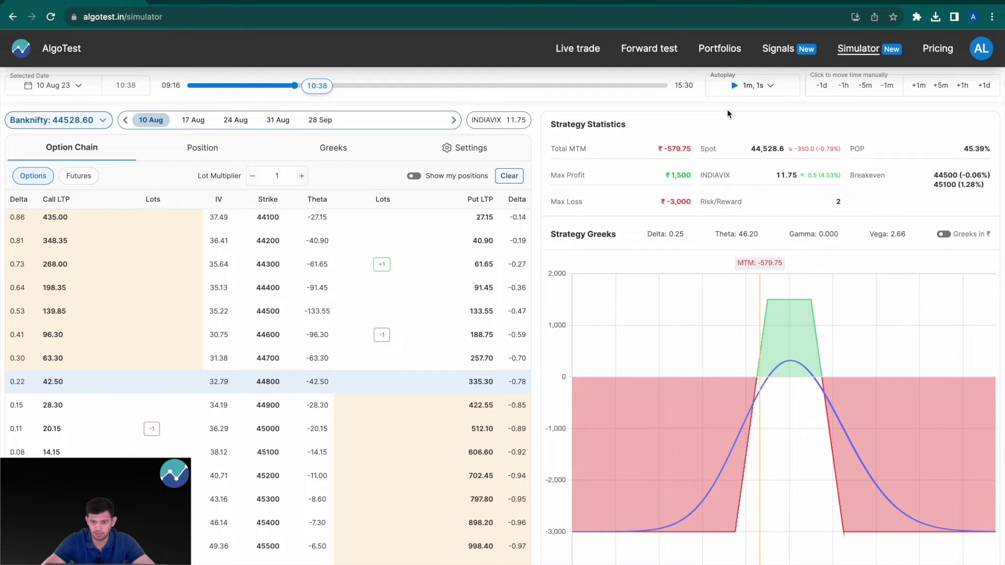
Step: Autoplay the replay from 10:38, pause near 10:49, then move the time slider to 12:00
click(734, 86)
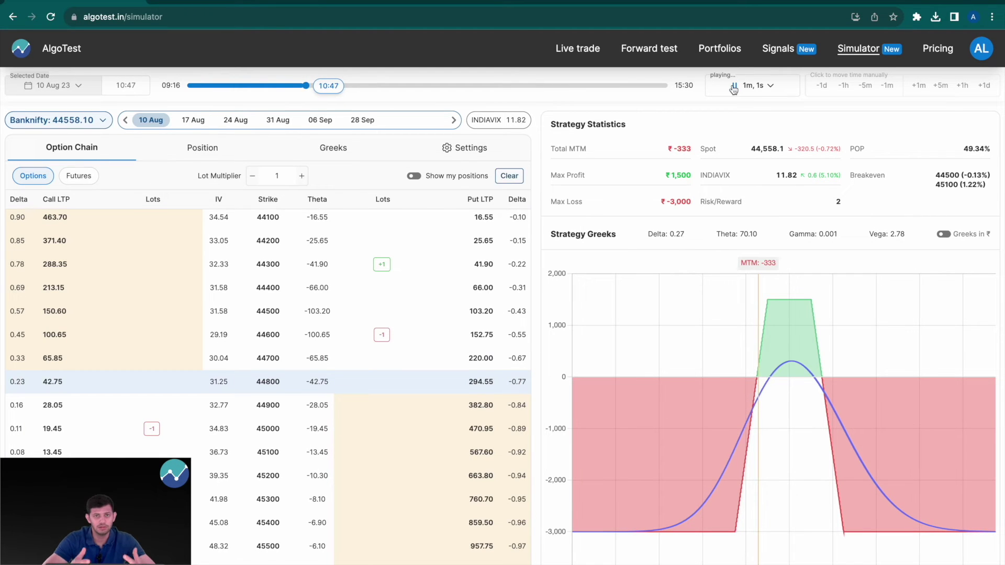
key(space)
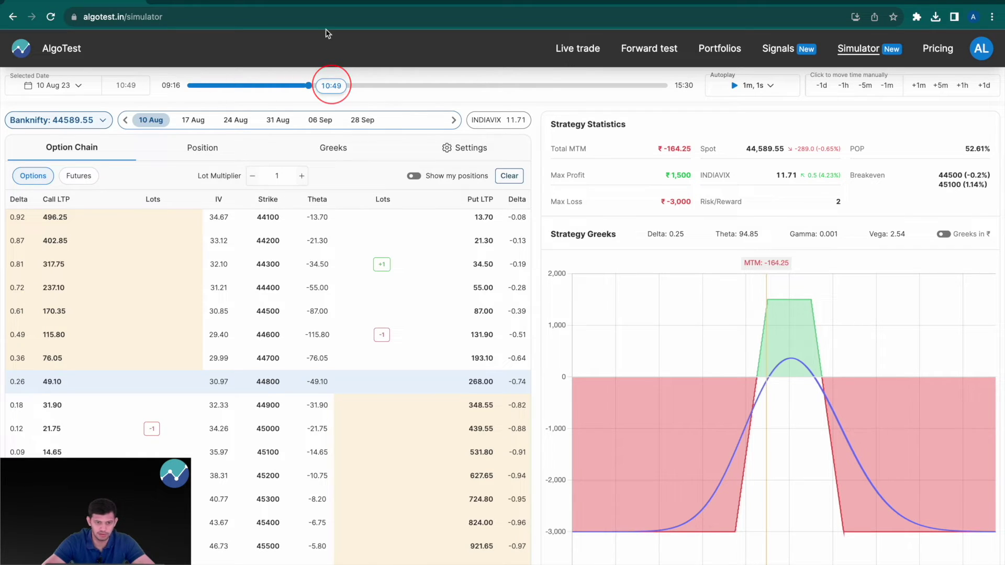
drag(309, 85, 400, 89)
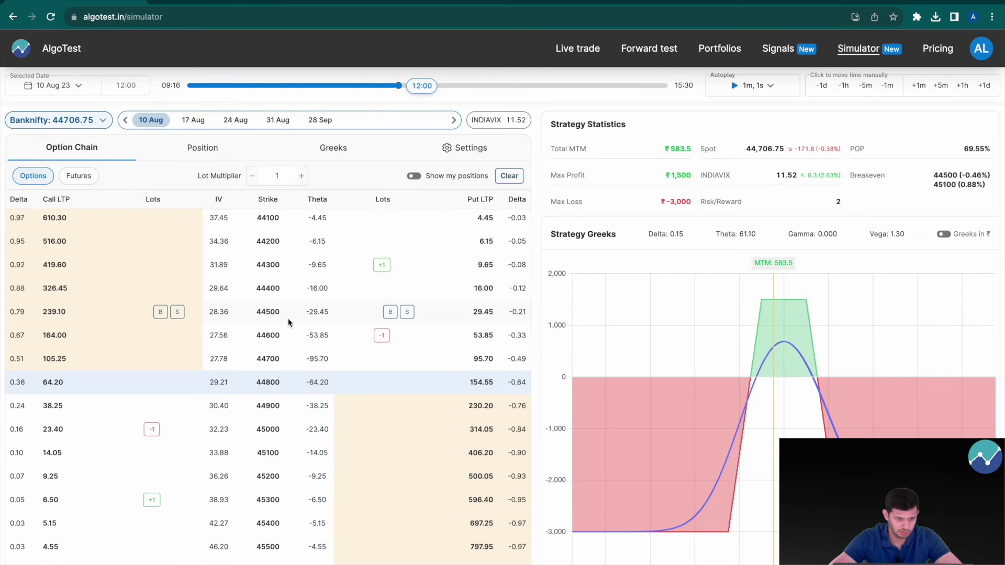
Step: Scroll up to review the iron condor at 12:00 showing ₹583.5 MTM
scroll(287, 319, up, 6)
scroll(287, 318, up, 5)
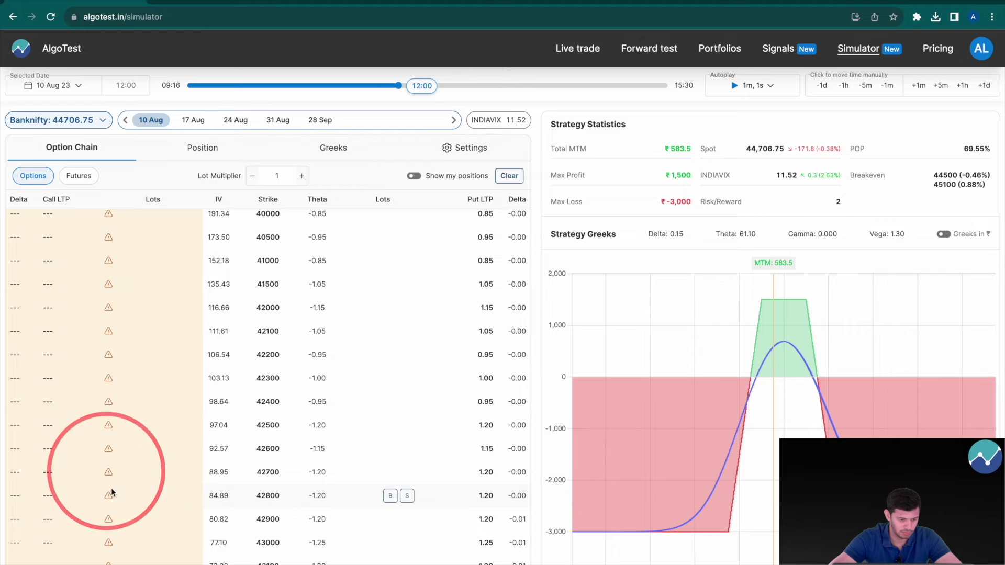
mouse_move(107, 503)
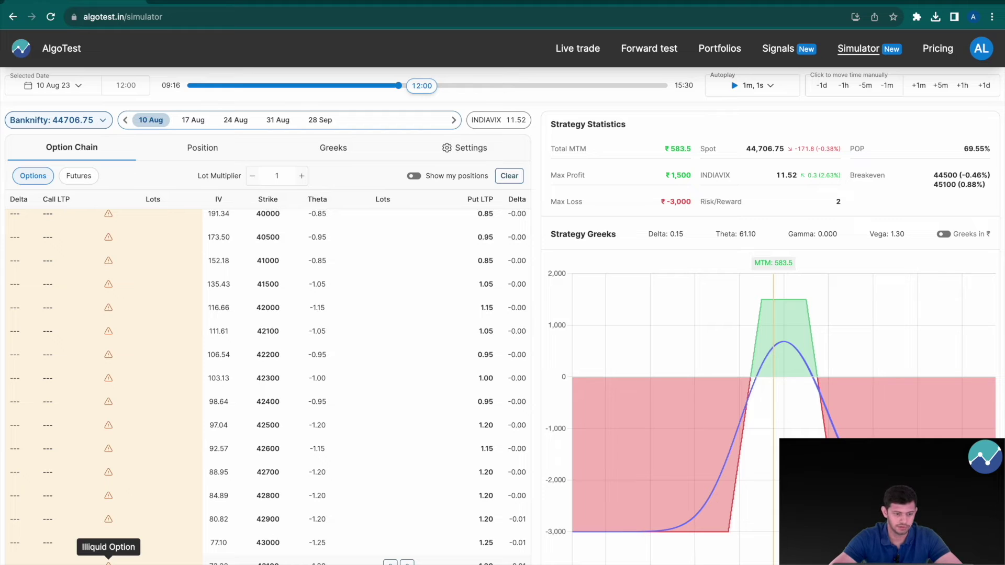
scroll(110, 502, down, 3)
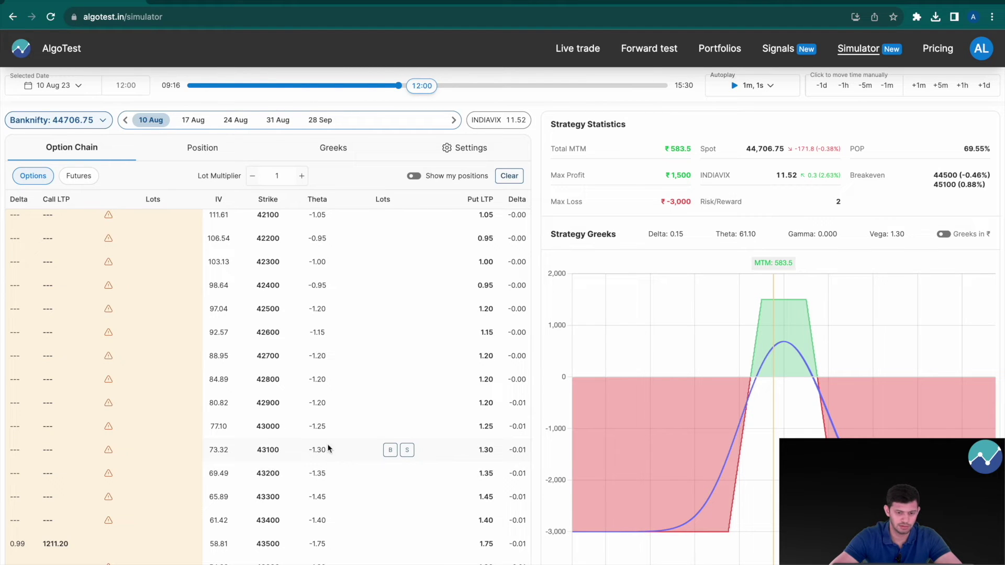
scroll(371, 356, down, 12)
scroll(371, 356, down, 6)
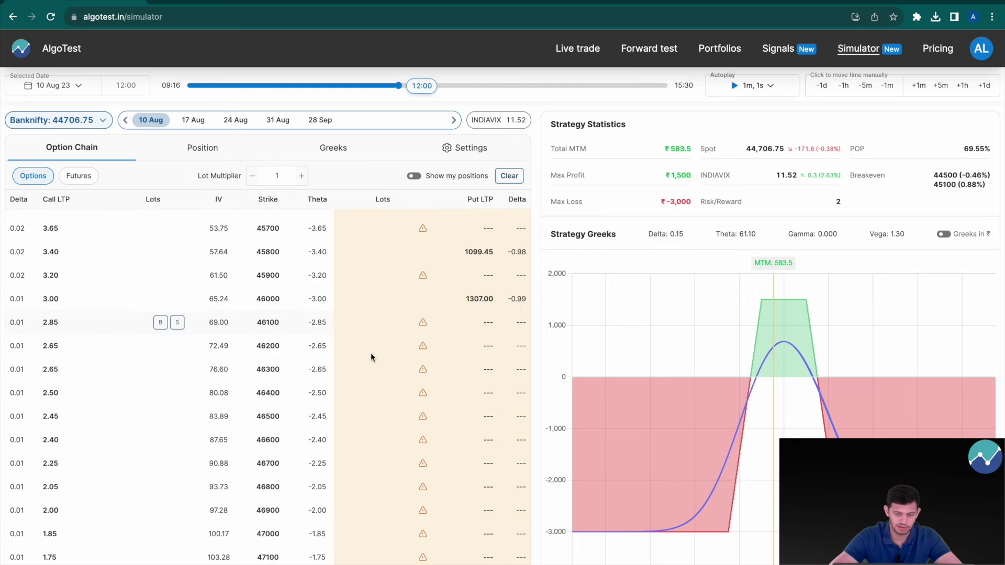
scroll(385, 406, down, 3)
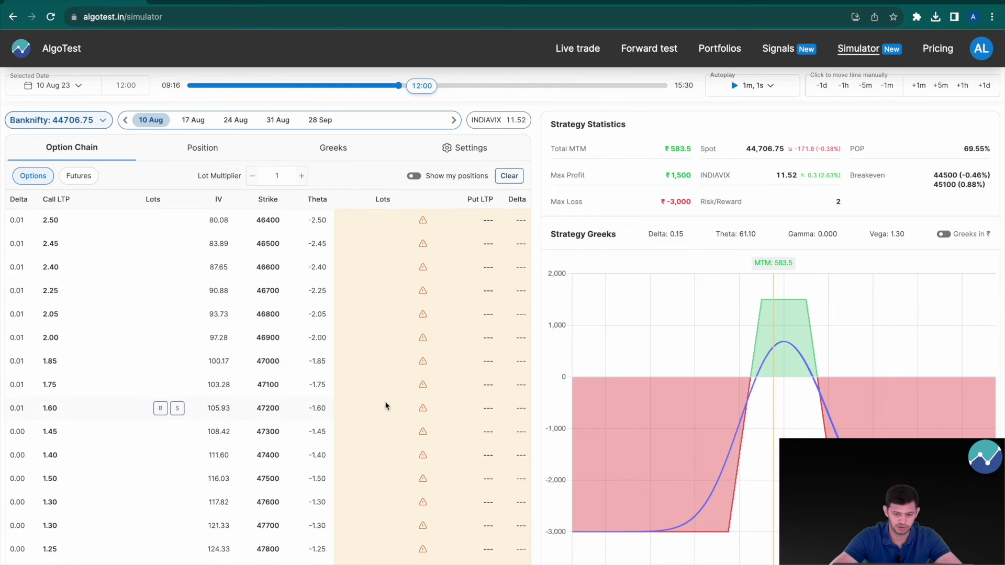
scroll(314, 335, up, 10)
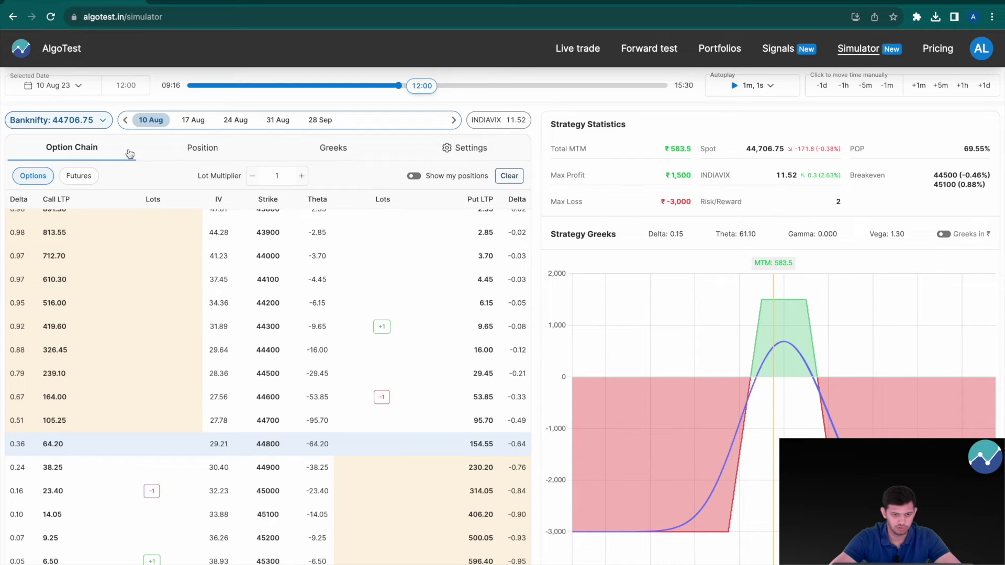
Step: Show the four legs in the Position list and autoplay in bursts until 12:18
click(213, 152)
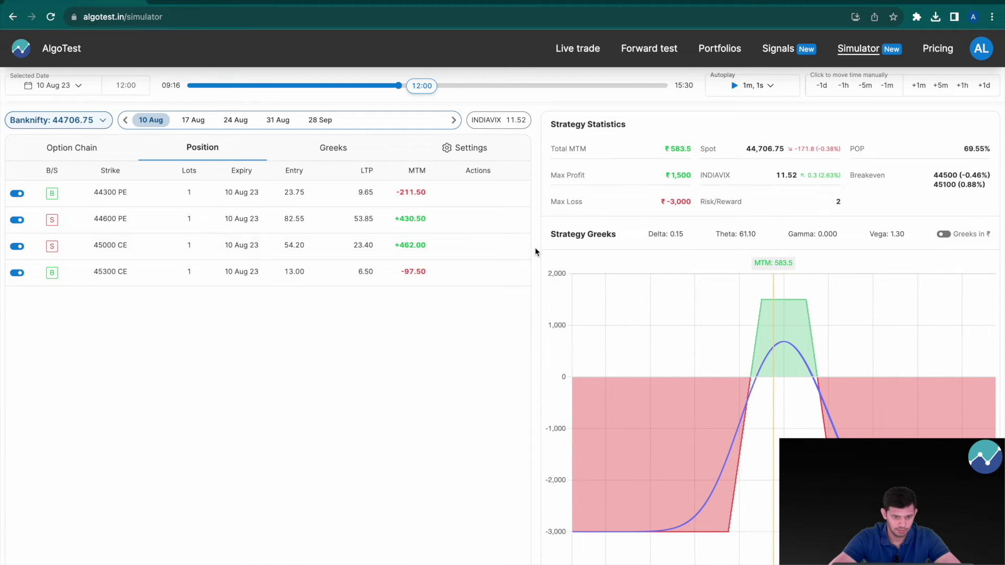
click(734, 85)
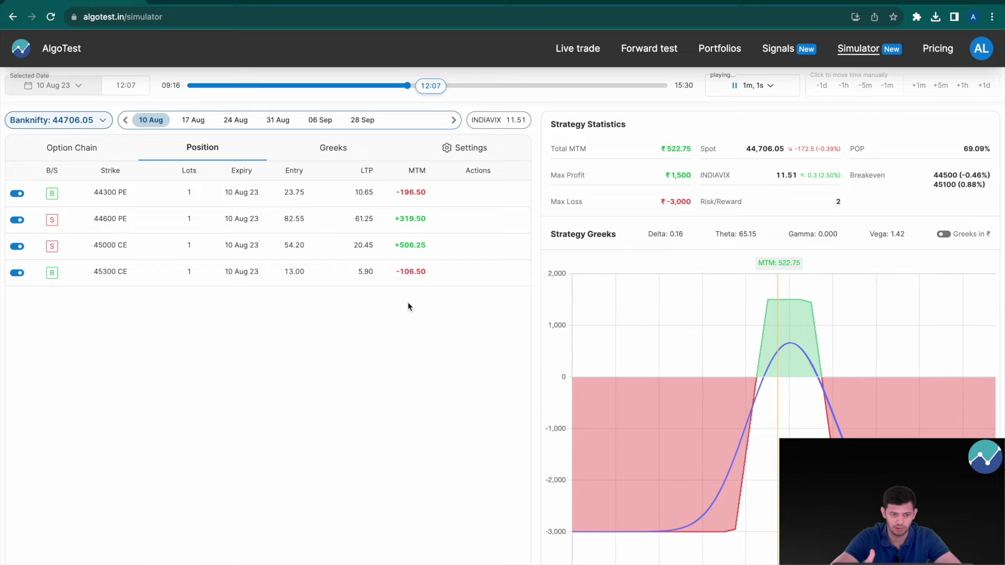
click(735, 89)
click(735, 88)
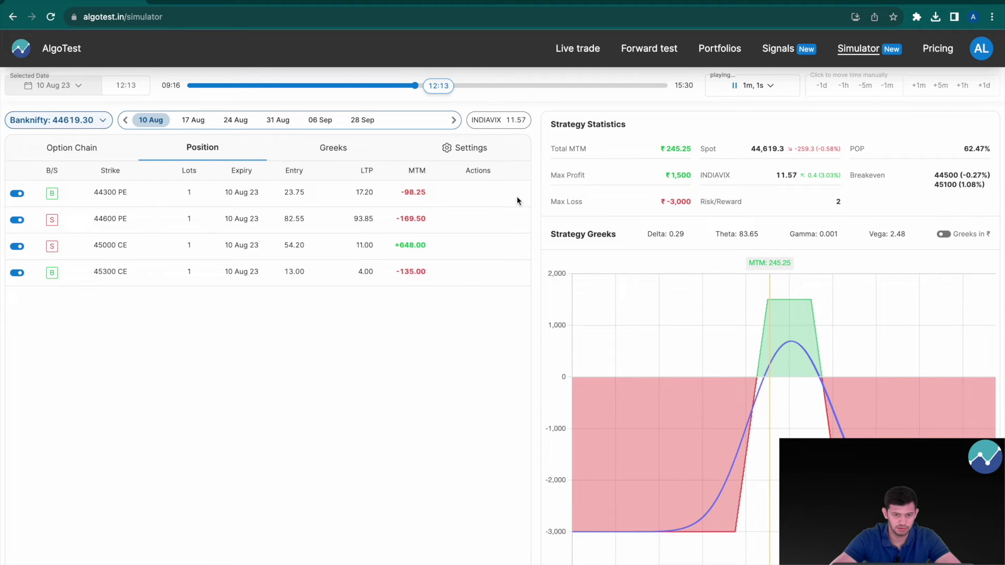
mouse_move(463, 197)
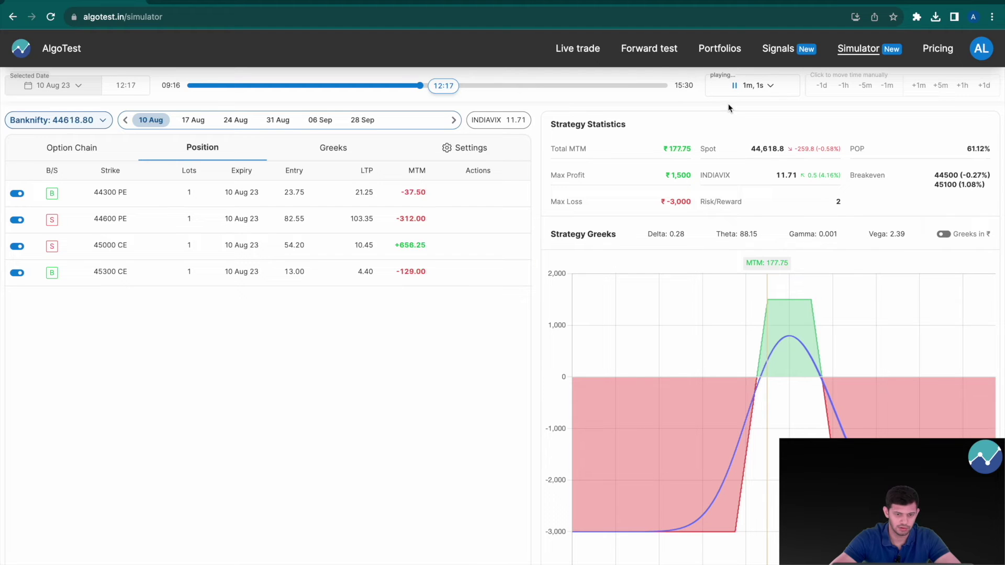
click(735, 86)
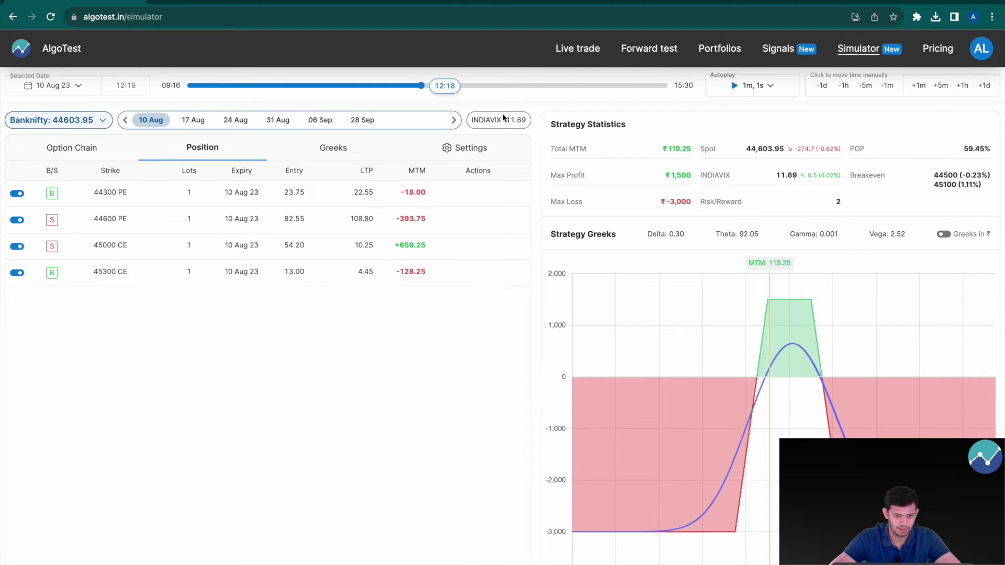
mouse_move(459, 220)
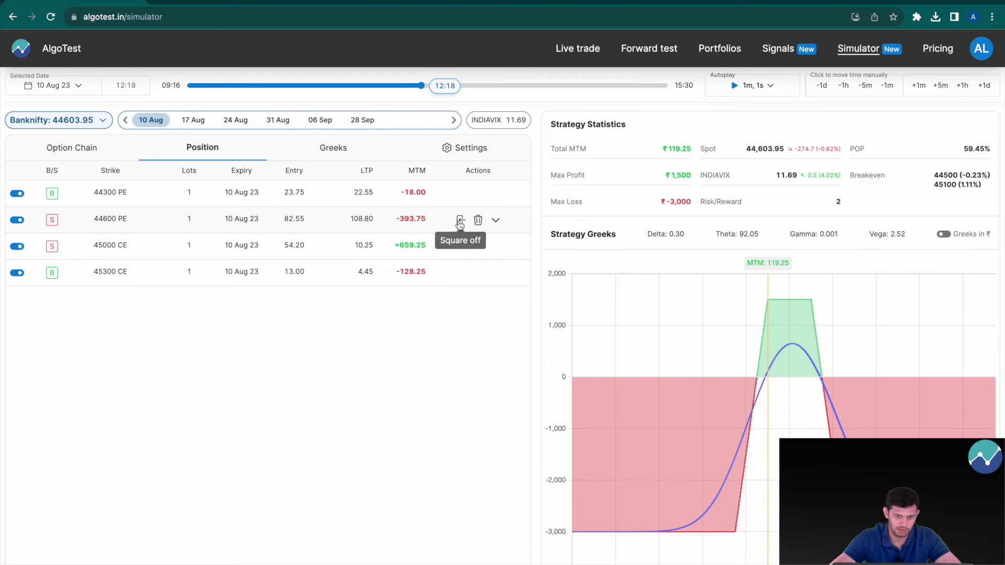
Step: Square off the short 44600 PE leg so its lots drop to 0
click(461, 221)
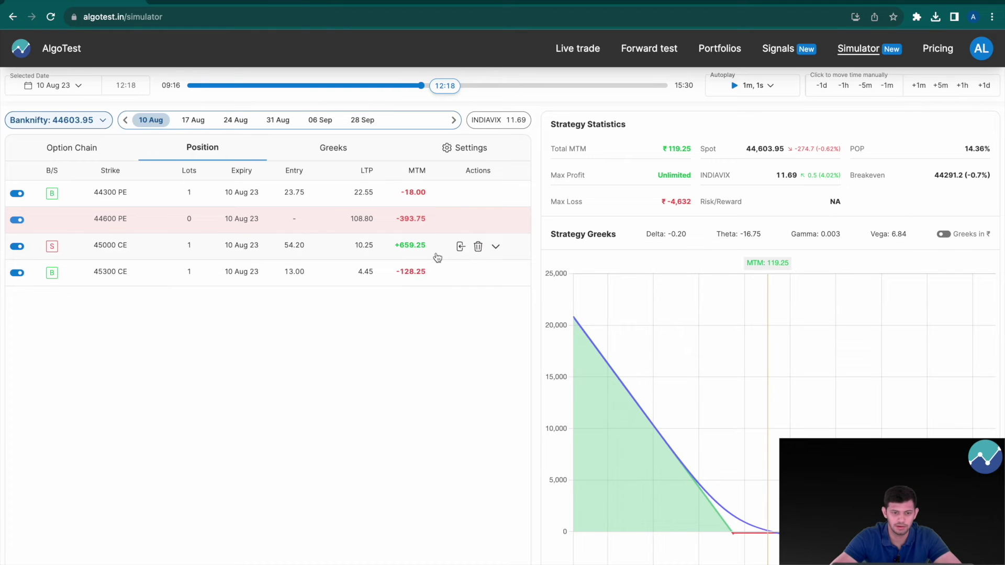
mouse_move(445, 216)
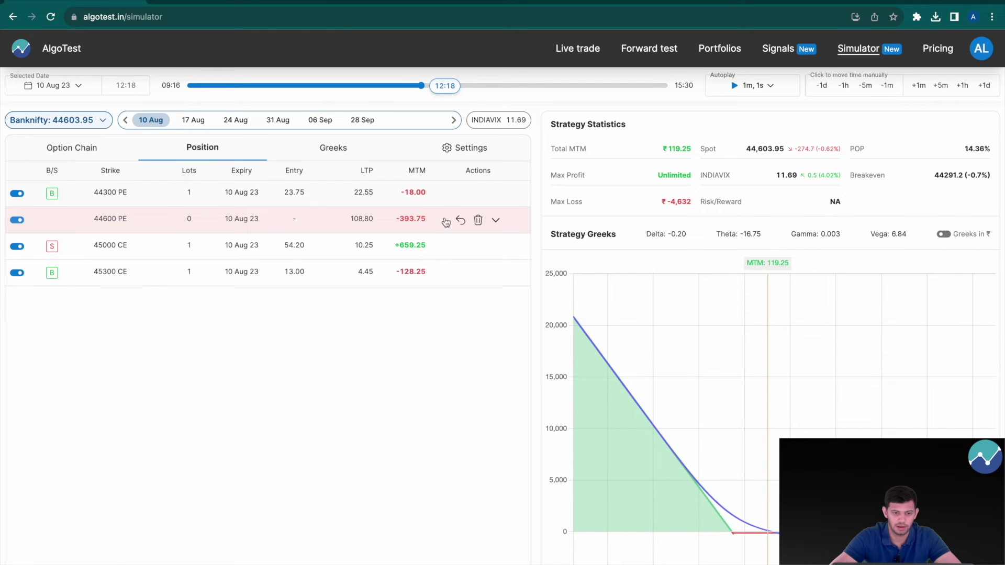
click(334, 152)
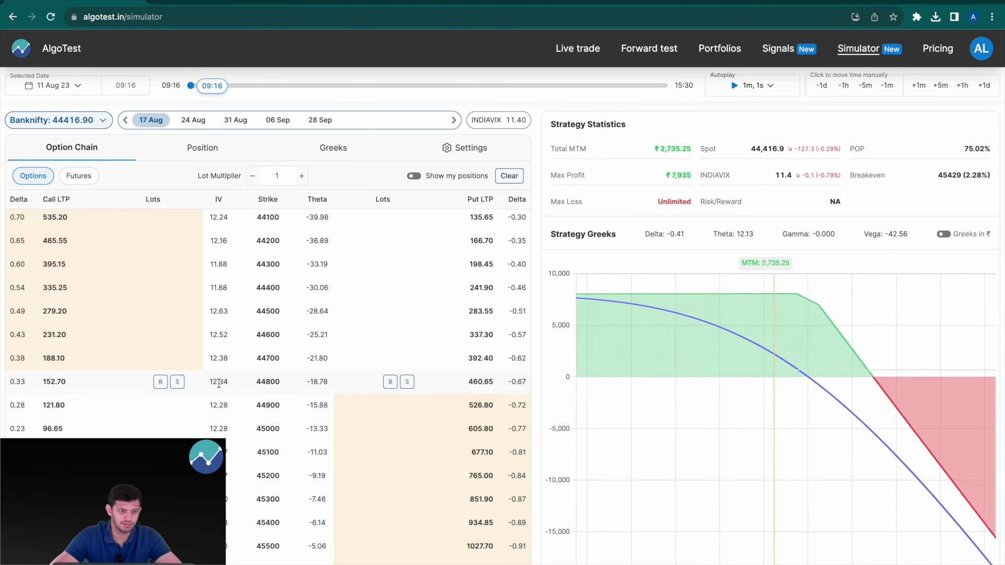
Step: Buy one lot of the 17 Aug 44800 call and sell the 31 Aug 44600 call
click(210, 382)
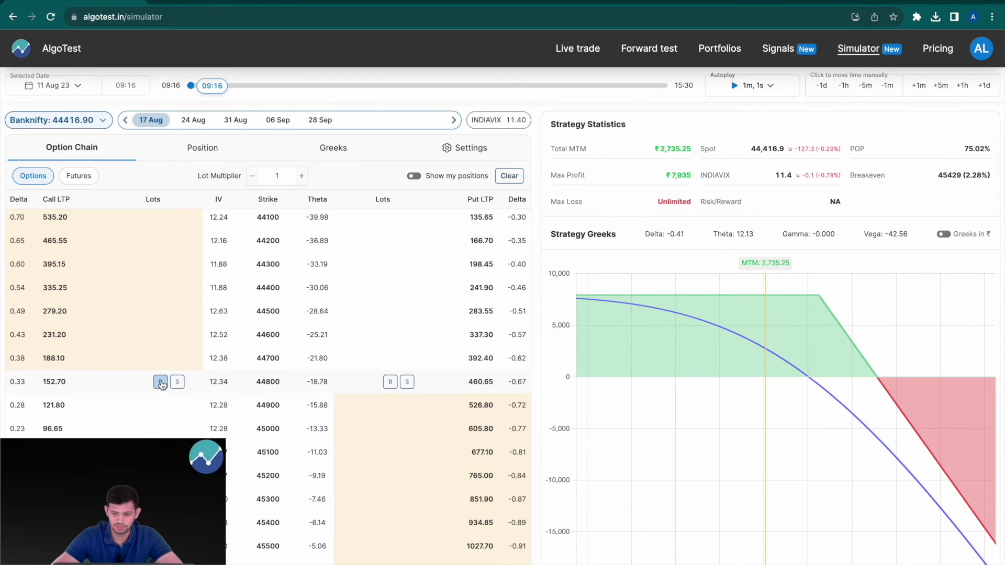
click(160, 382)
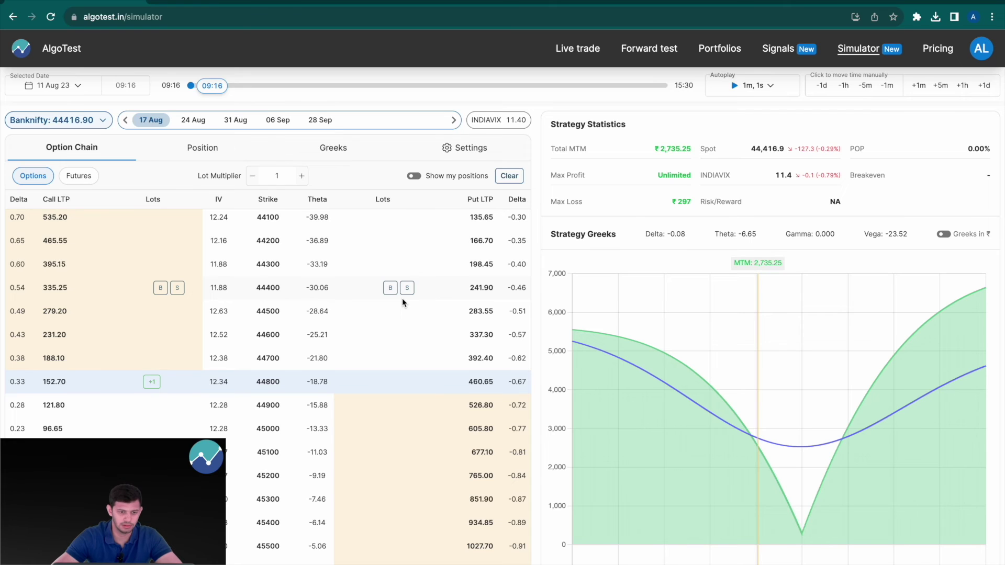
click(236, 120)
click(175, 382)
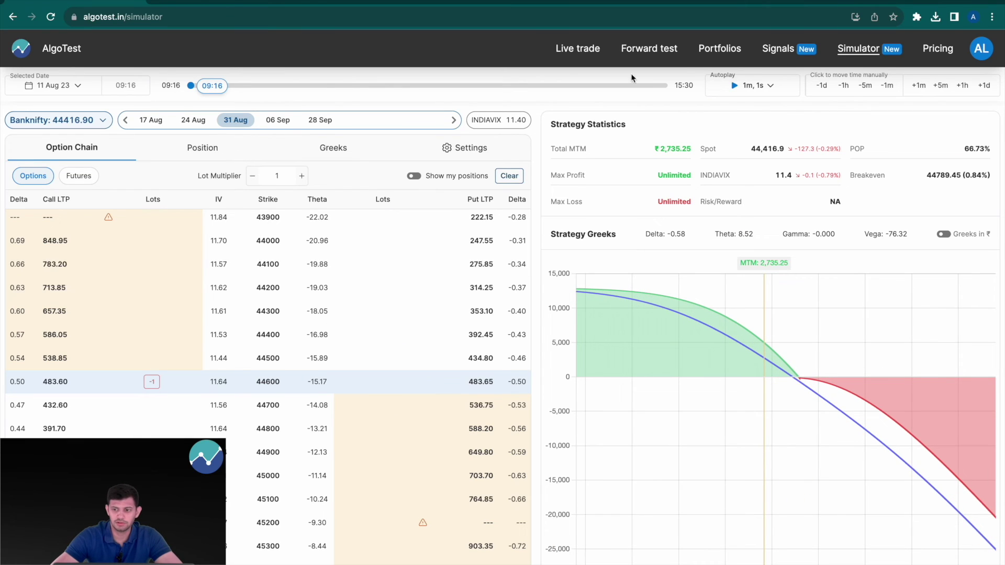
Step: Step the calendar spread simulation forward with +1d, one day at a time, to 17 Aug
click(984, 85)
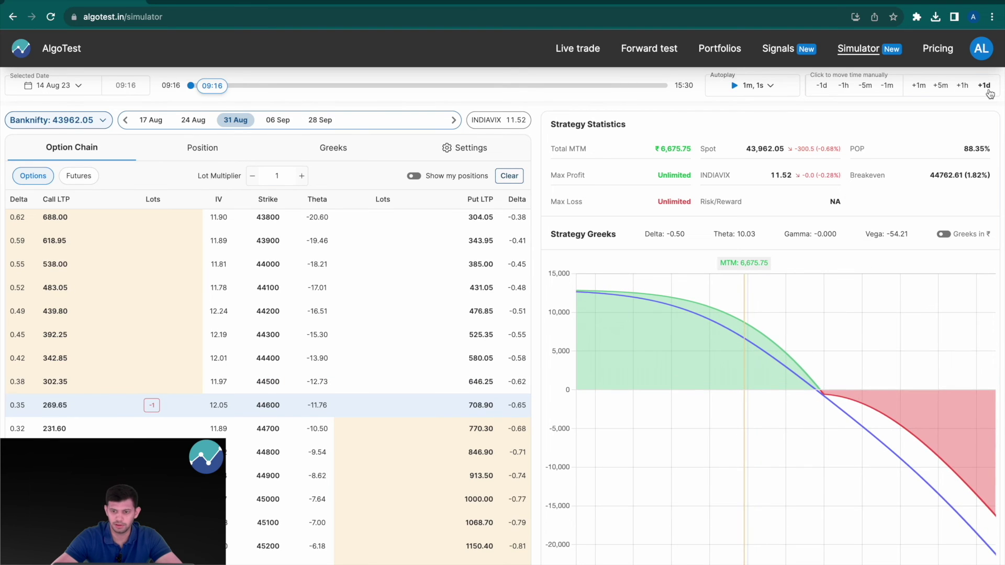
click(983, 86)
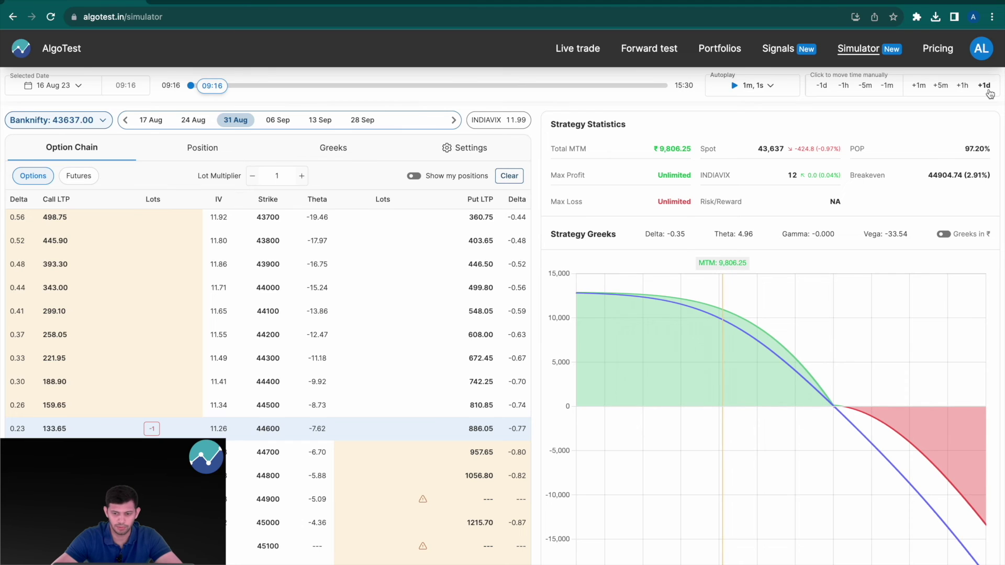
click(988, 90)
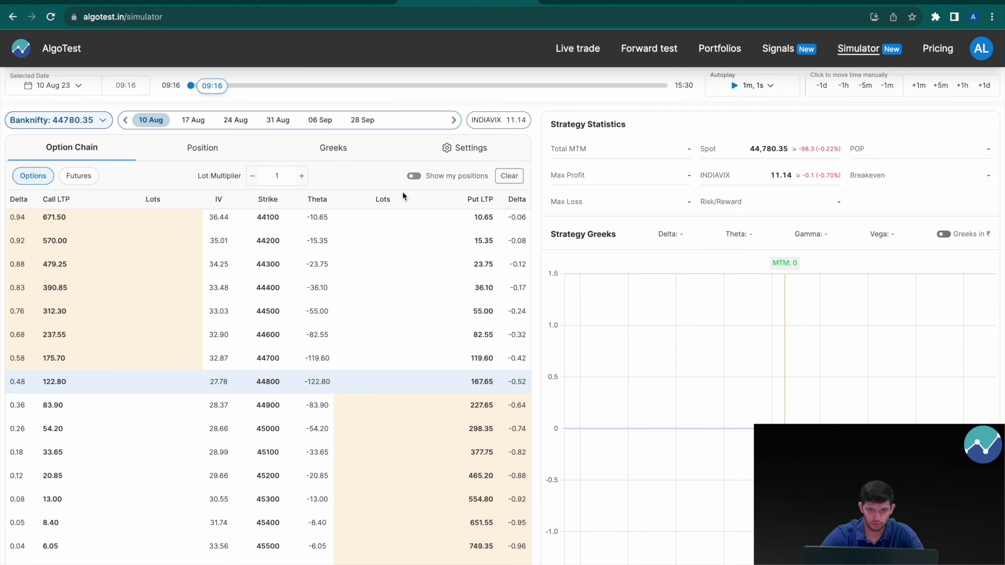
Step: Enable Show Low & High Prices in the option chain settings
click(465, 147)
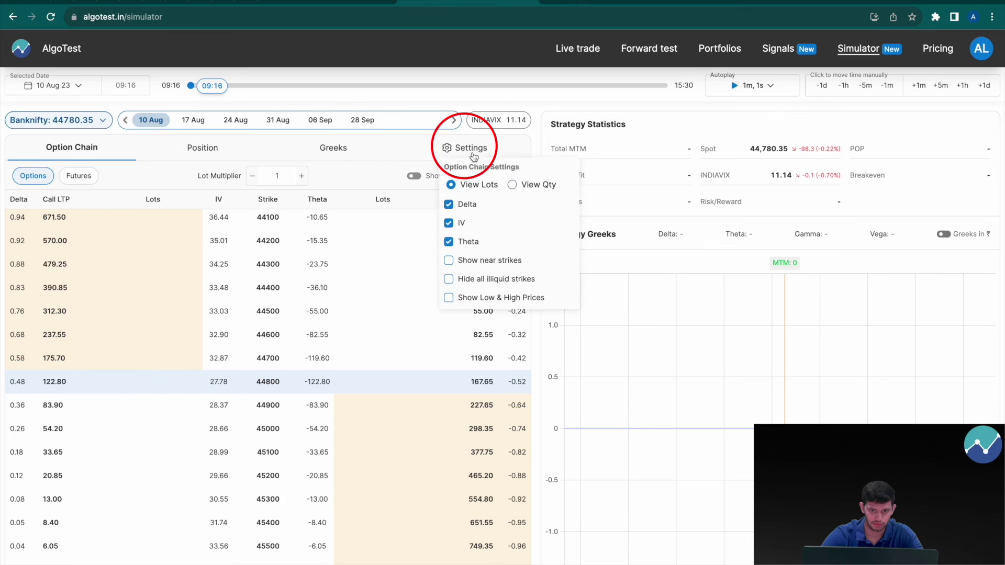
click(473, 299)
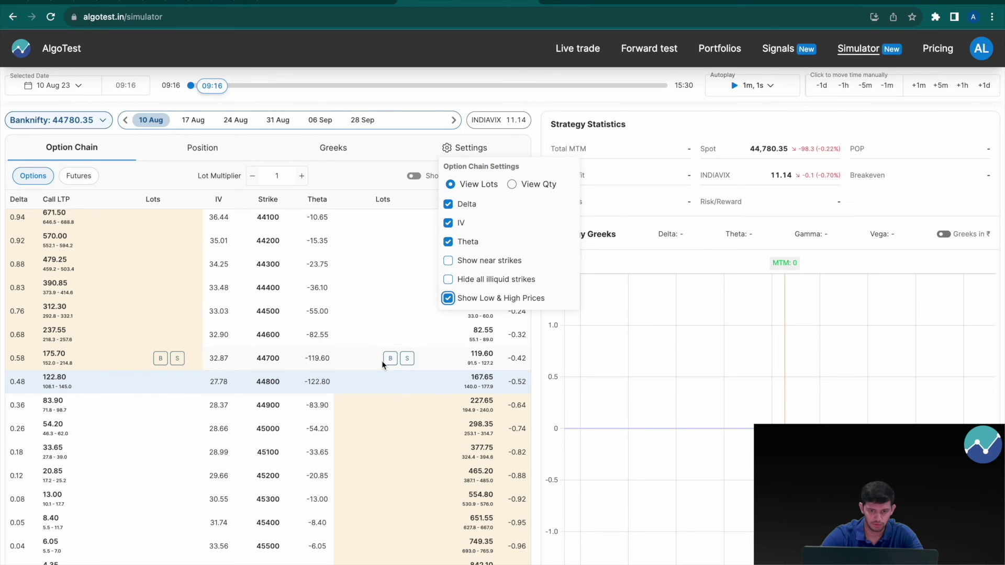